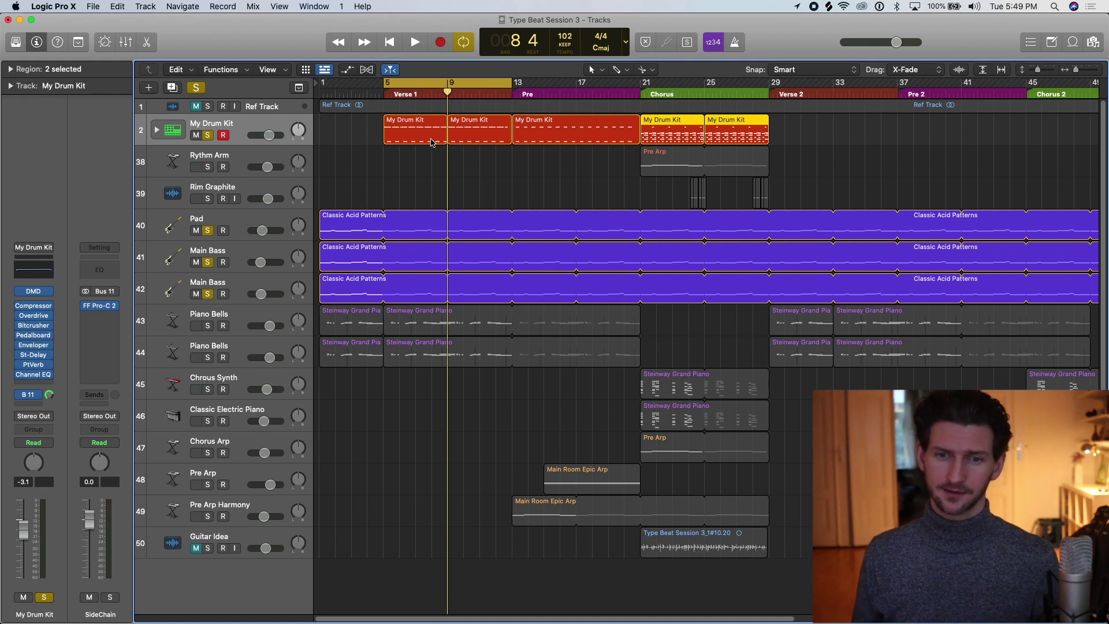
Play Type Beat Session 3 from bar 5 and turn up the volume
key("space")
key("XF86AudioRaiseVolume")
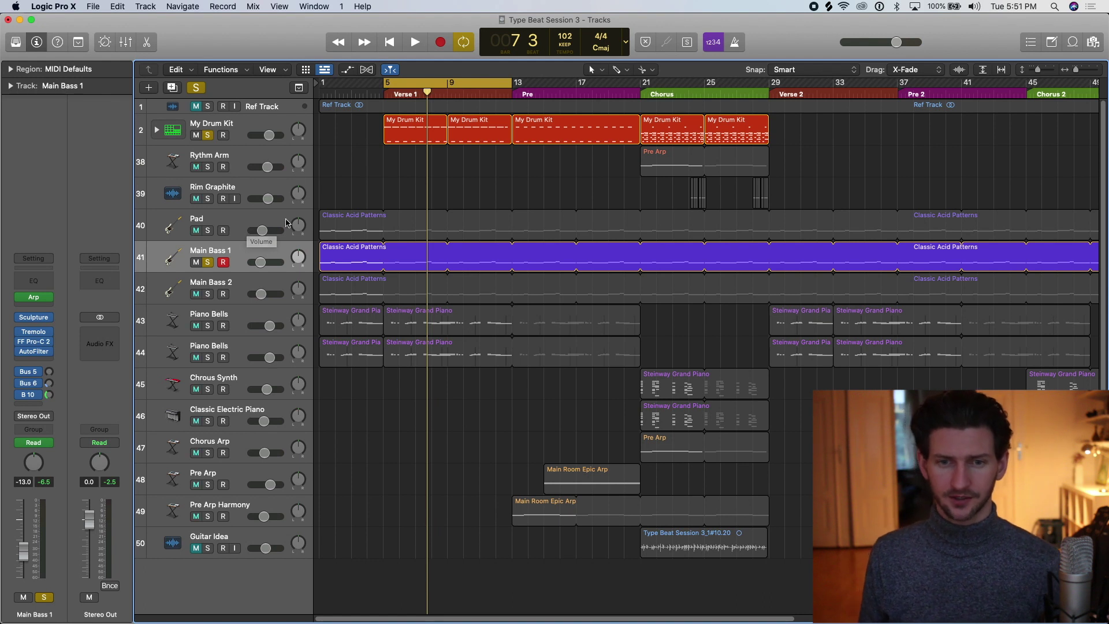
Add a send from My Drum Kit to Bus 12
left_click(241, 133)
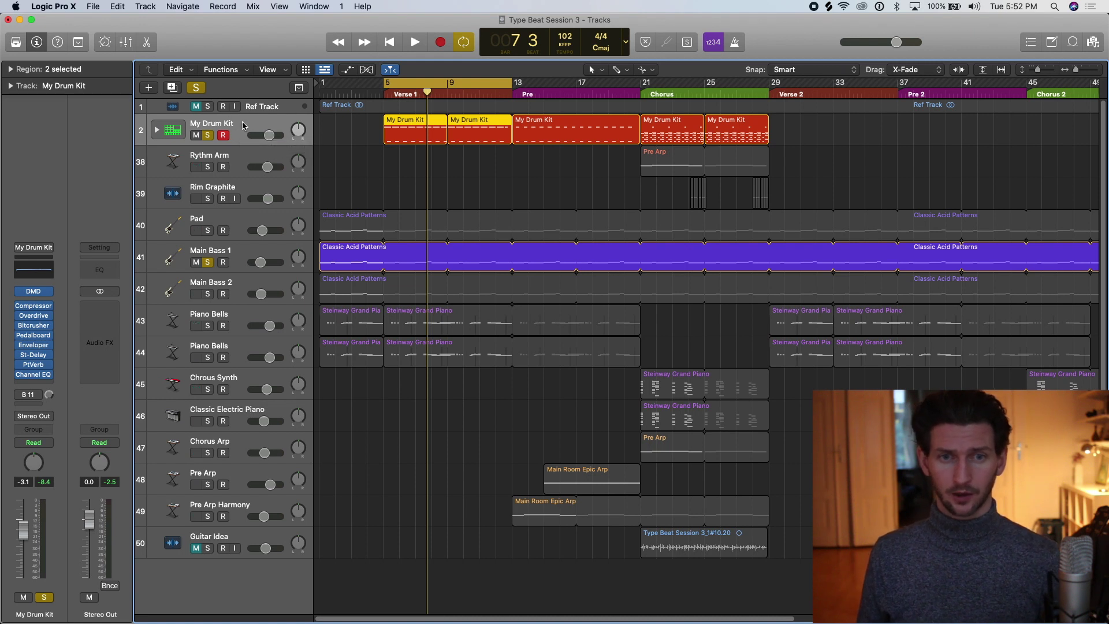
left_click(29, 404)
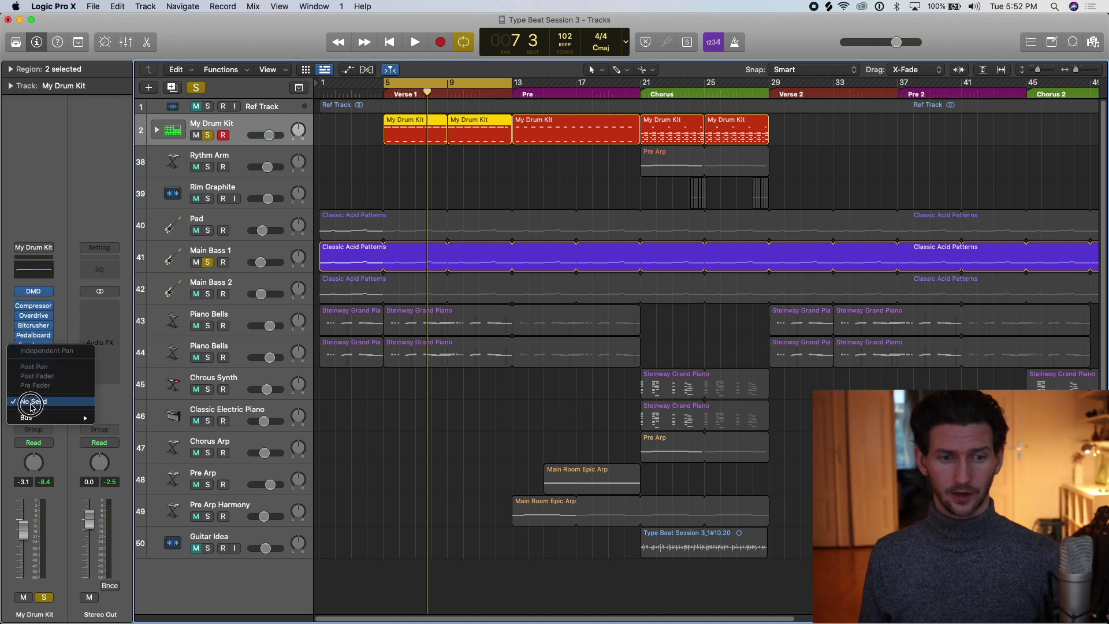
mouse_move(34, 418)
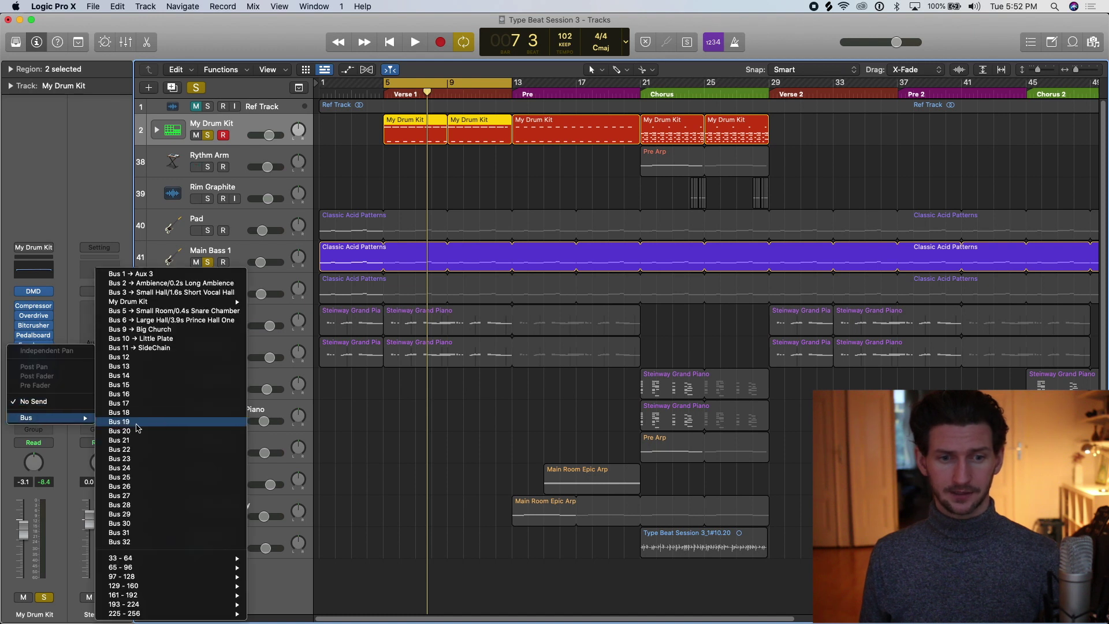
left_click(128, 362)
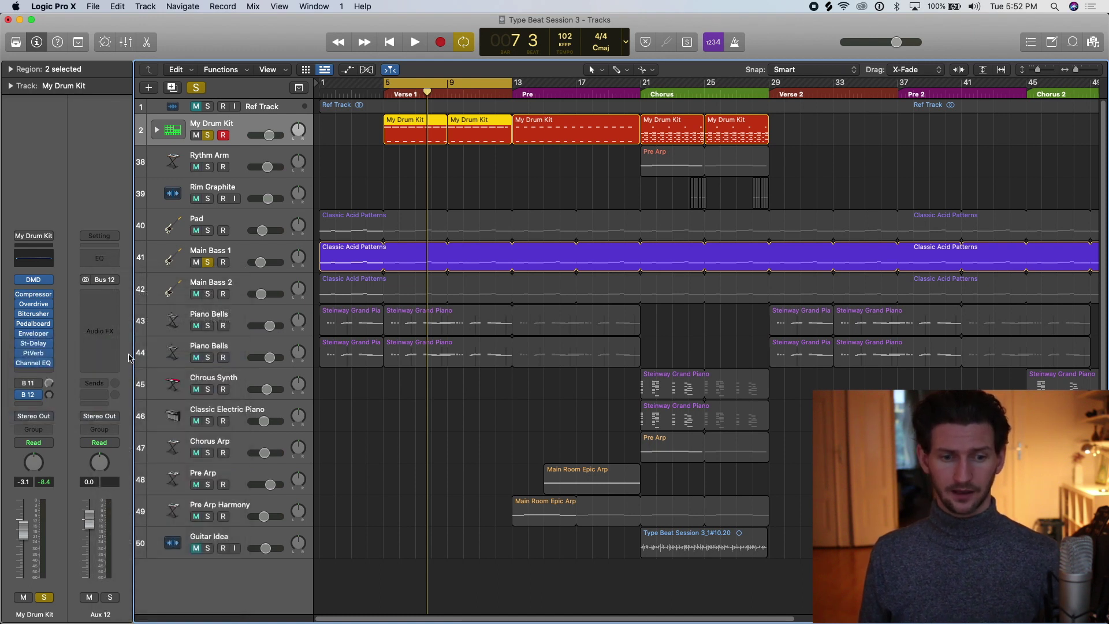
Rename the new Aux 12 channel to 'Side Chain Track'
double_click(109, 614)
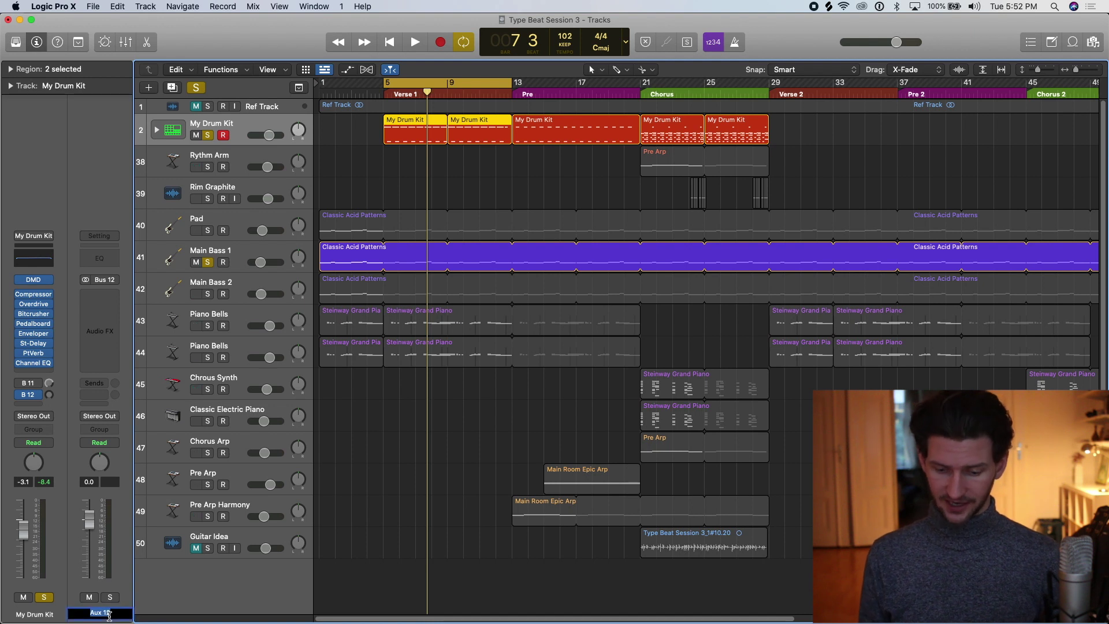
type("Side Chain")
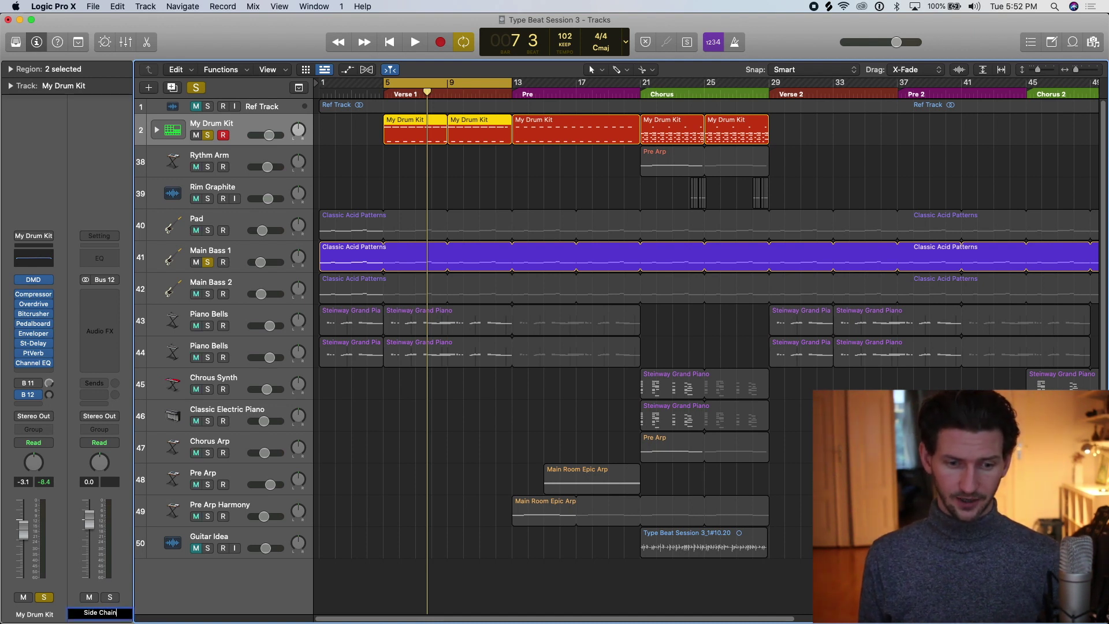
type(" Track")
left_click(91, 306)
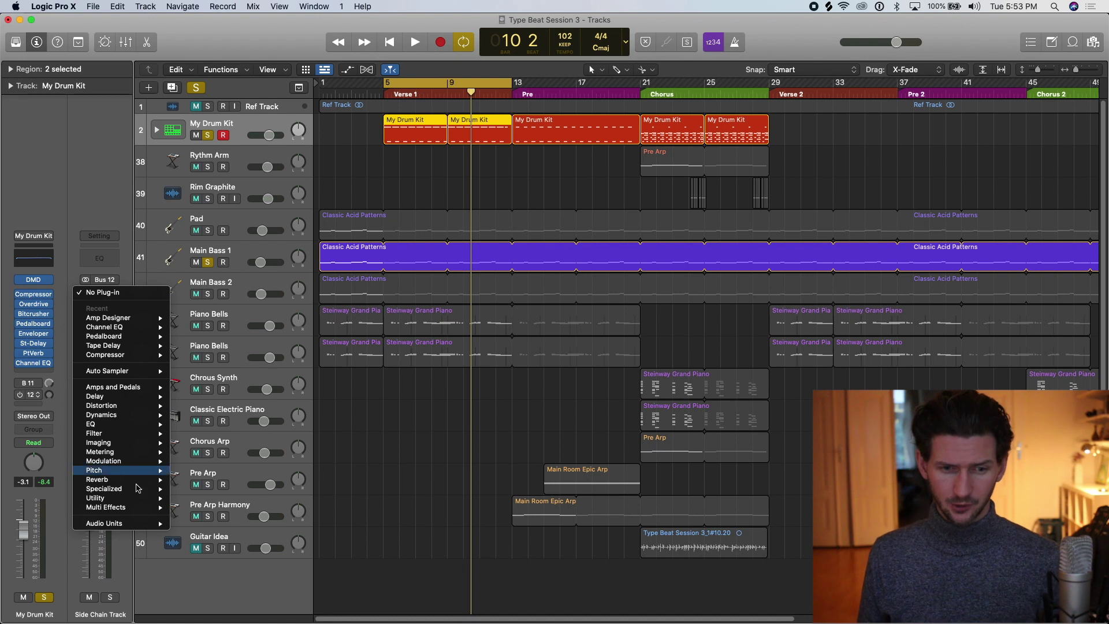
Insert a stereo FF Pro-C 2 on the Side Chain Track aux, keyed from Bus 11, then close it
mouse_move(139, 525)
mouse_move(246, 537)
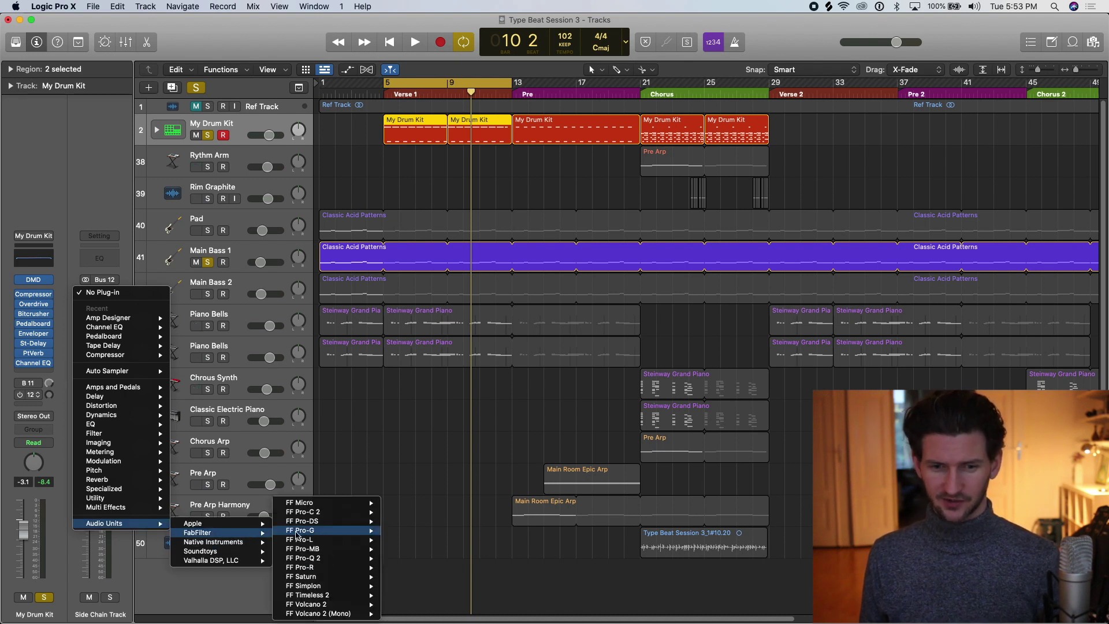
mouse_move(357, 512)
left_click(398, 513)
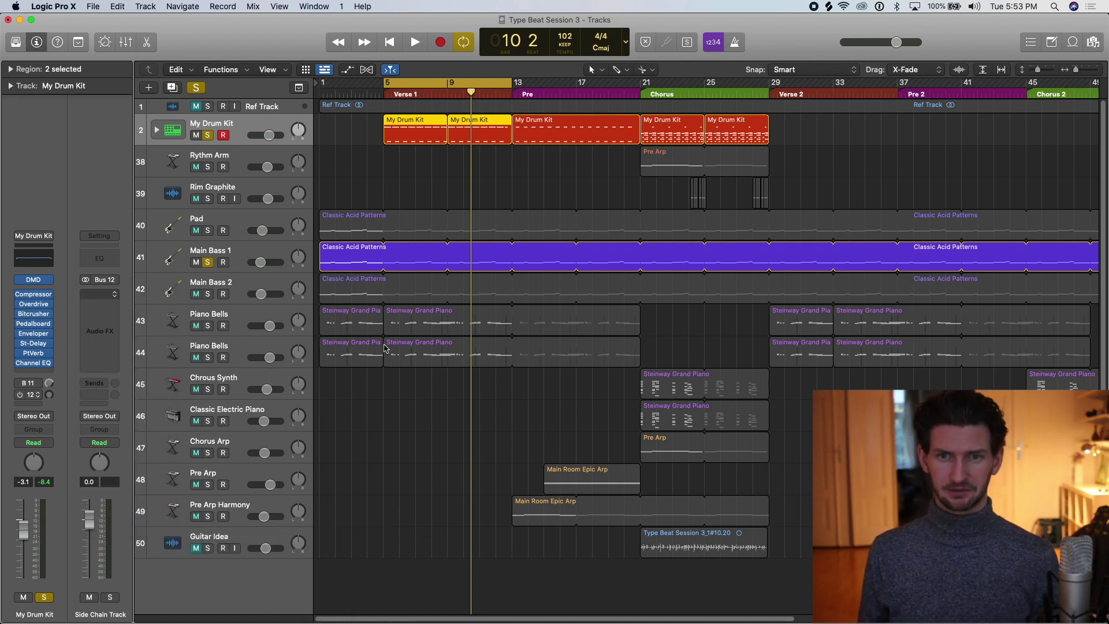
left_click_drag(627, 176, 425, 121)
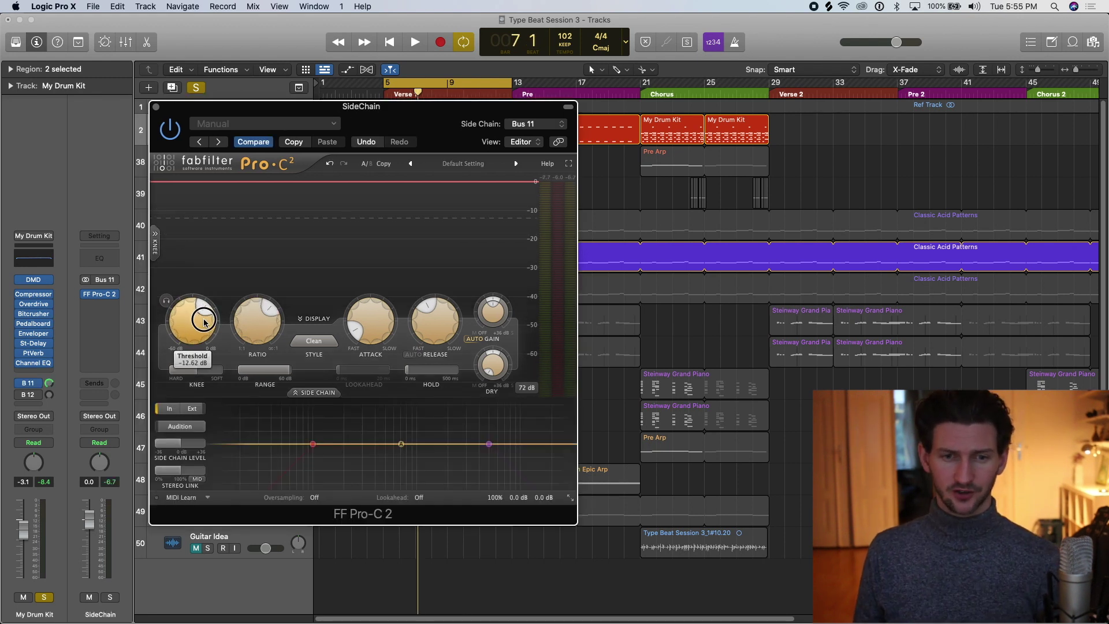
mouse_move(250, 325)
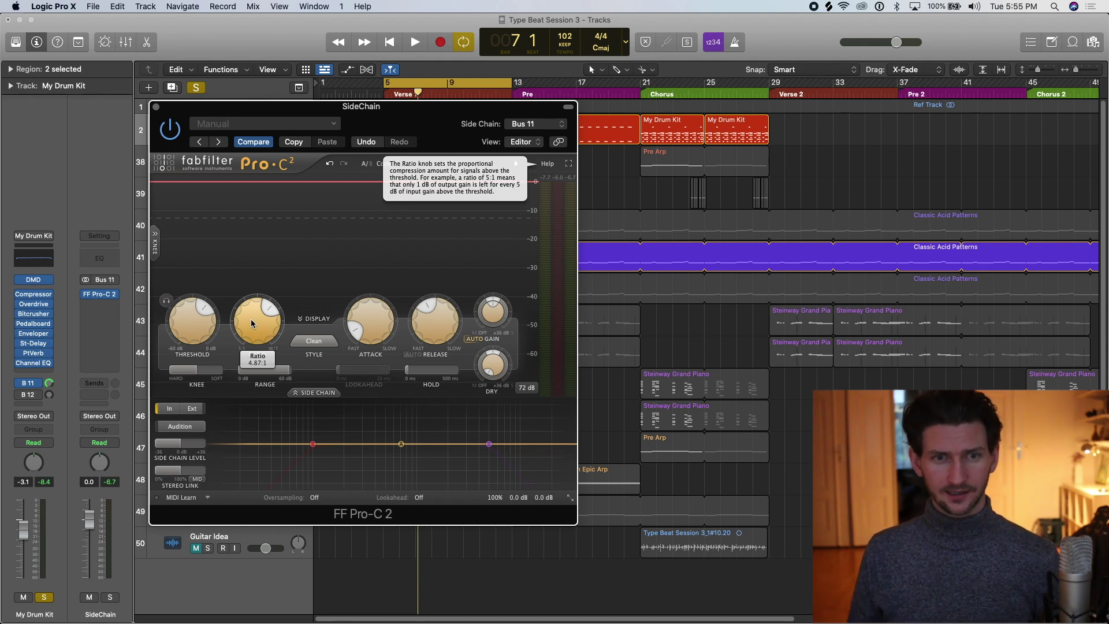
left_click(156, 107)
Insert a stereo FF Pro-C 2 (Audio Units > FabFilter) on Main Bass 1 and reposition its editor
left_click(260, 256)
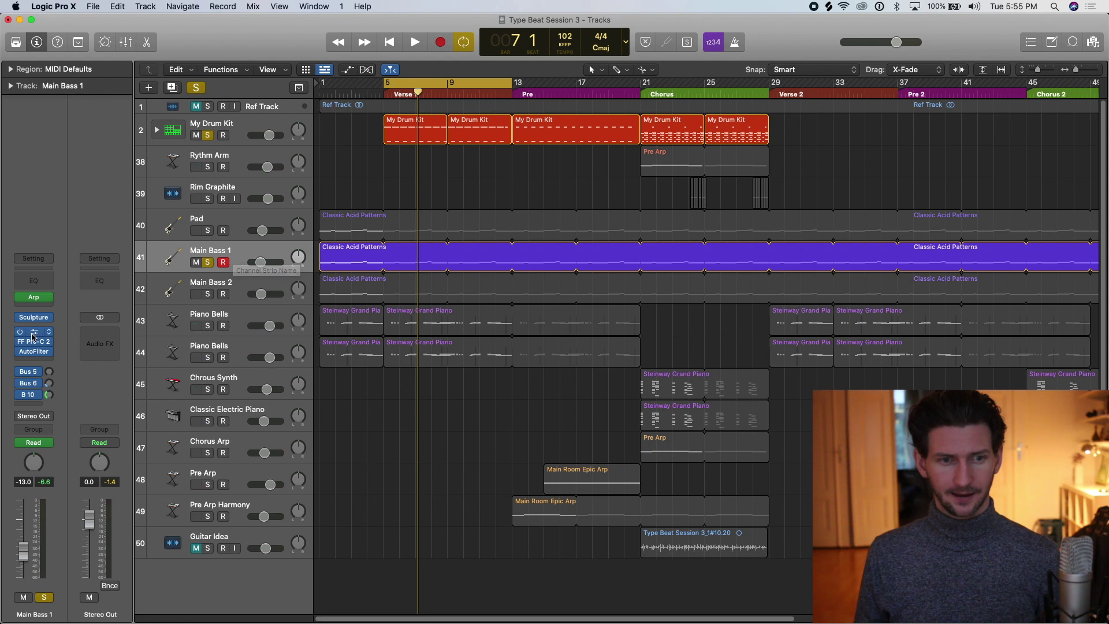
left_click(33, 361)
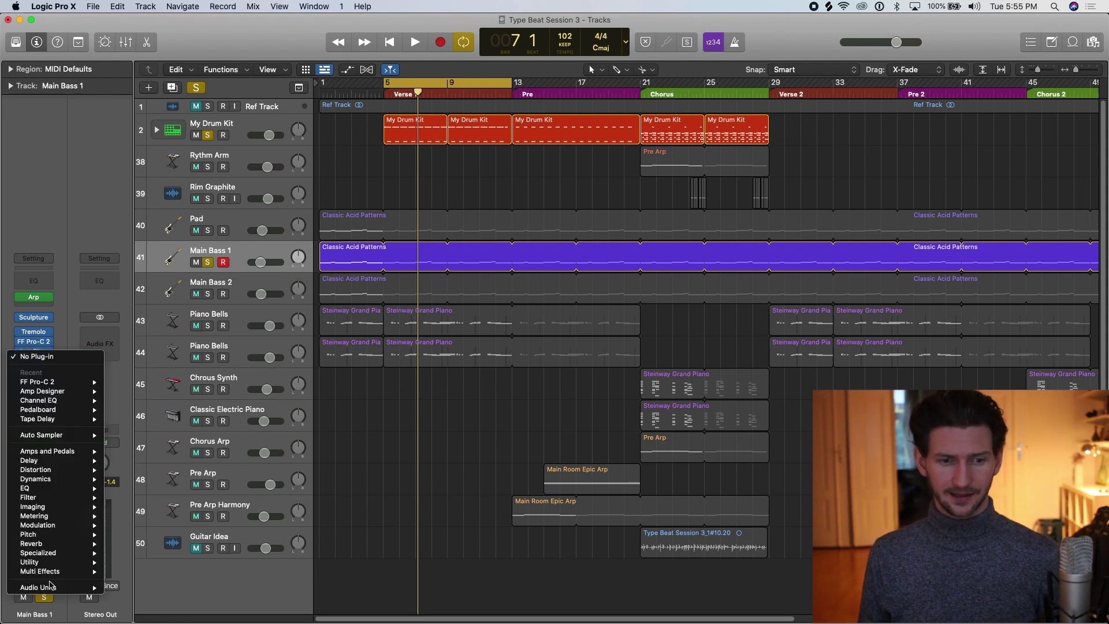
mouse_move(50, 586)
mouse_move(182, 589)
mouse_move(274, 513)
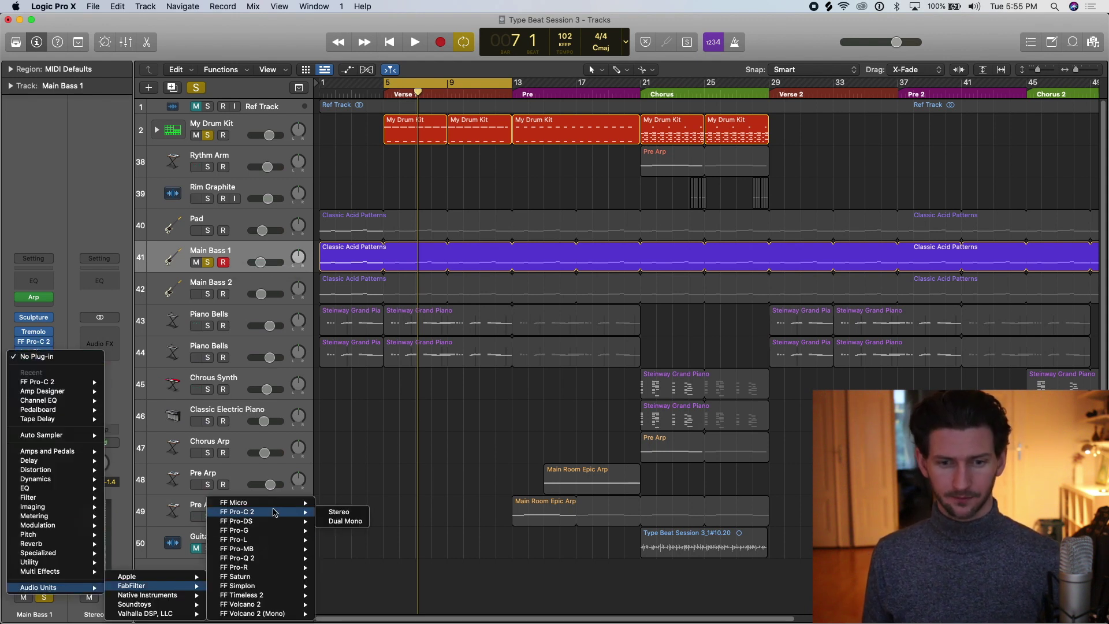
left_click(341, 513)
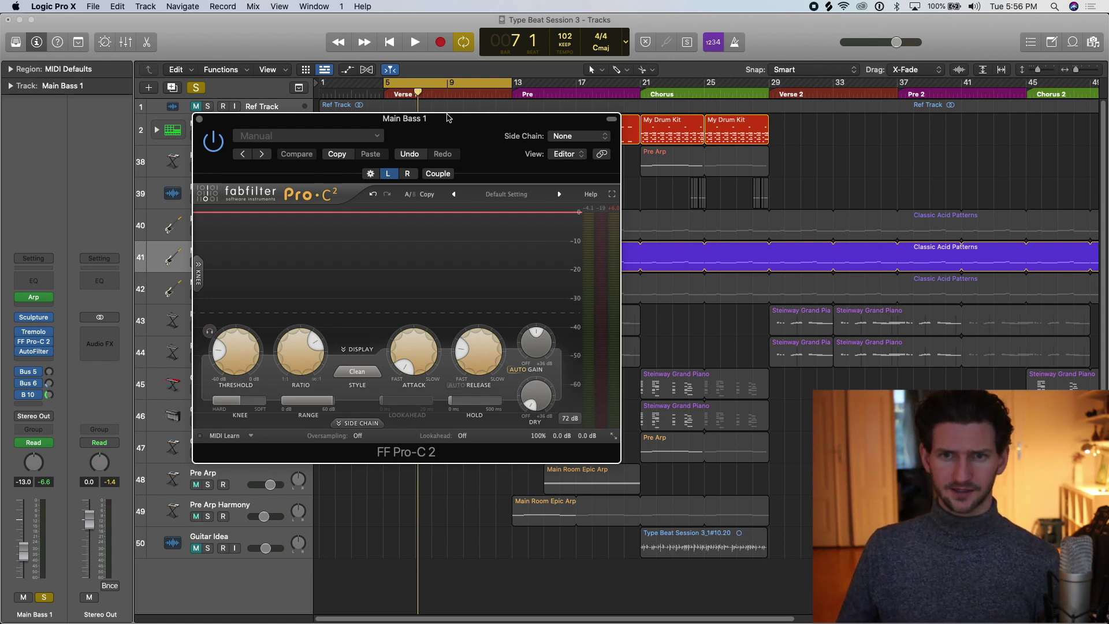
left_click_drag(474, 122, 461, 110)
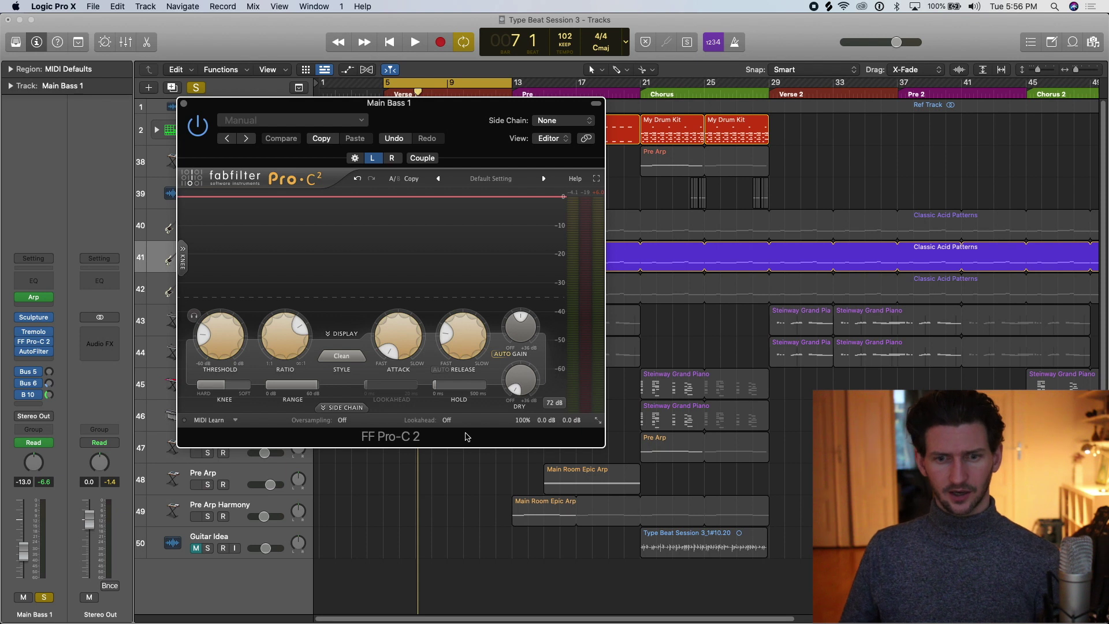
Set the compressor's side chain source to Bus 11 ← My Drum Kit
left_click(355, 409)
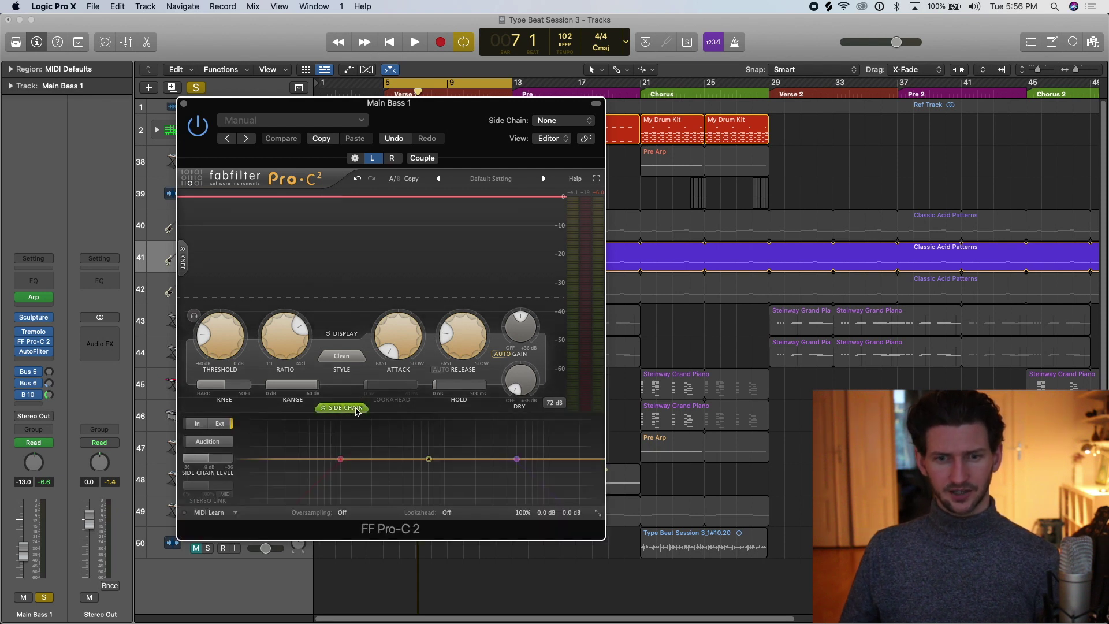
left_click(568, 125)
mouse_move(569, 172)
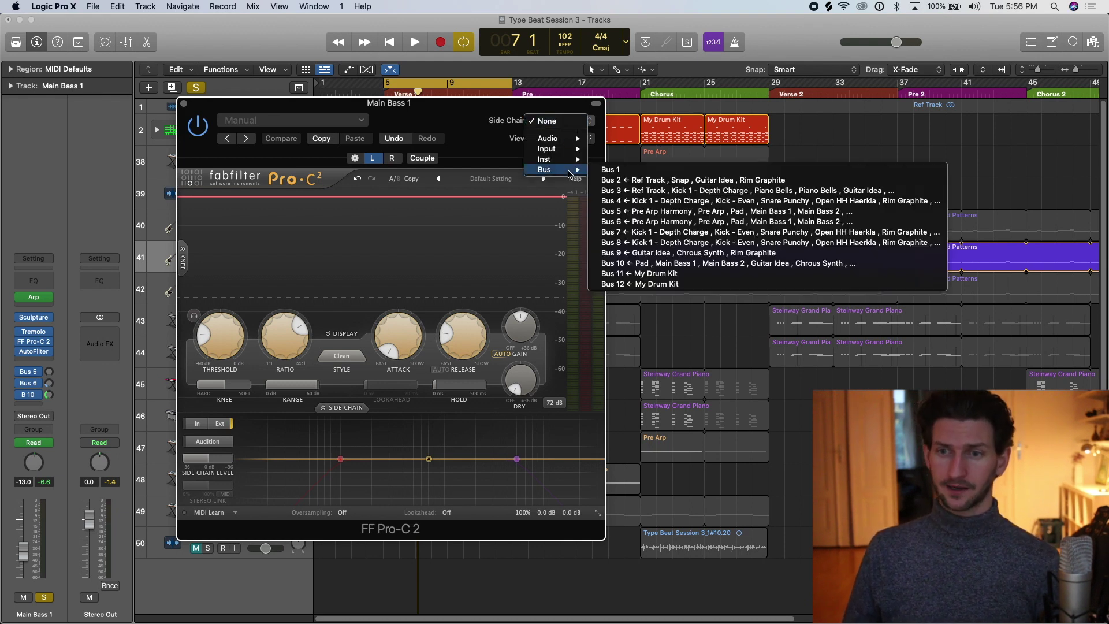
left_click(622, 283)
scroll(579, 124, "up", 1)
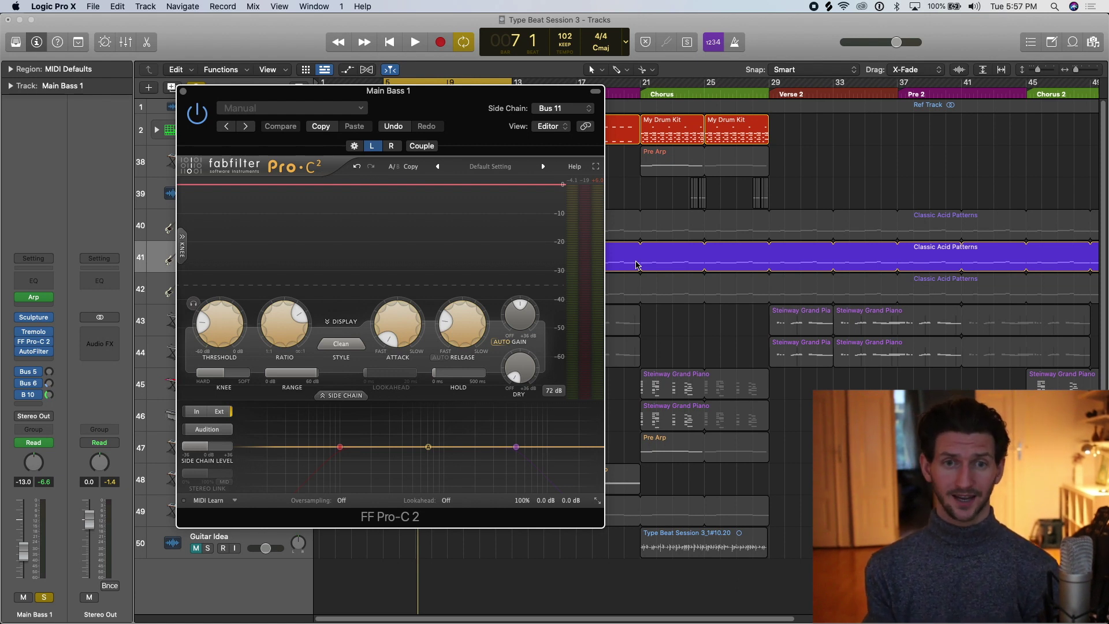
left_click_drag(490, 103, 463, 132)
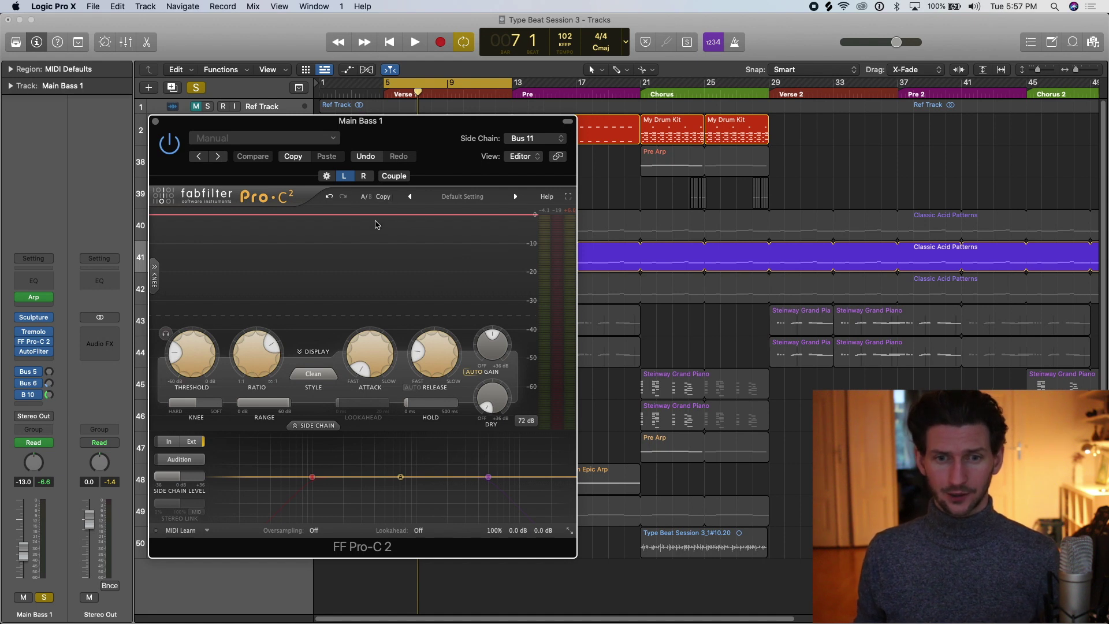
key("space")
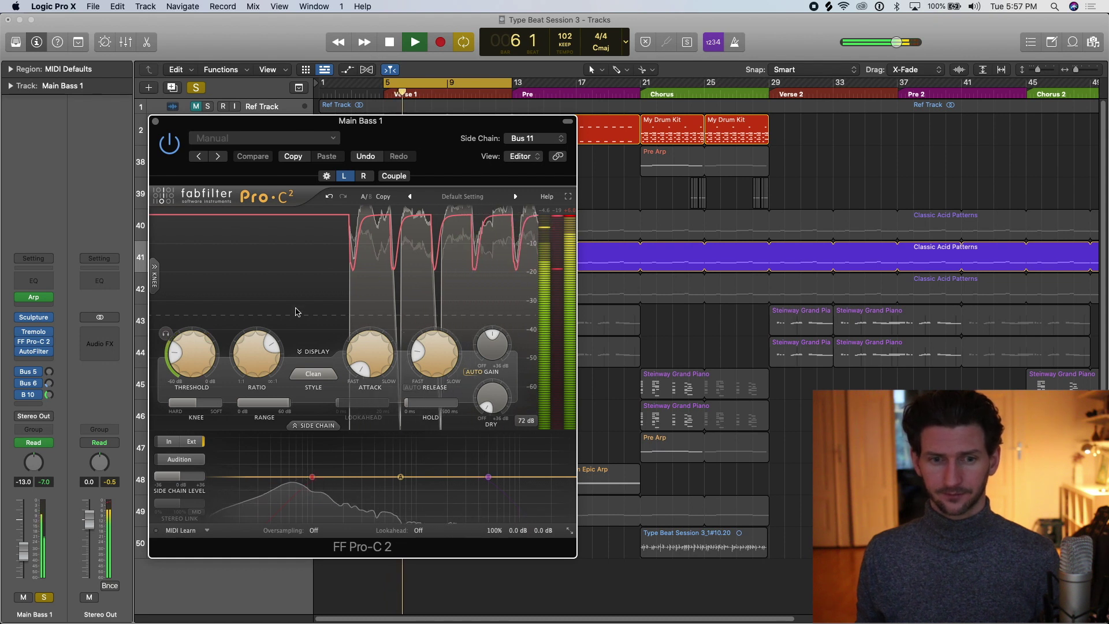
mouse_move(184, 358)
left_click_drag(183, 361, 205, 317)
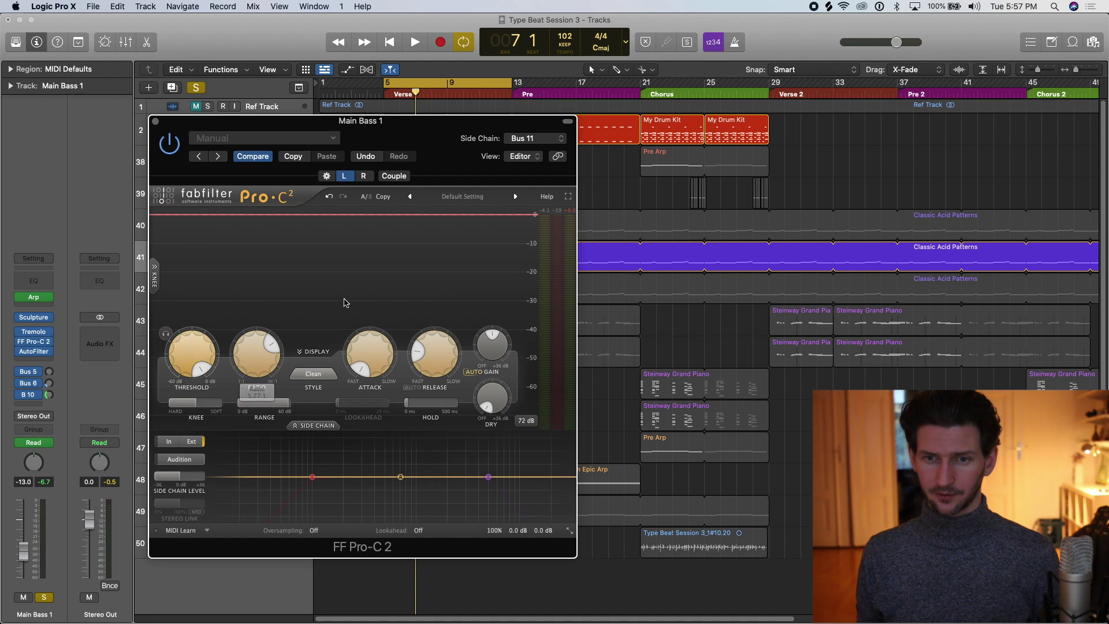
key("space")
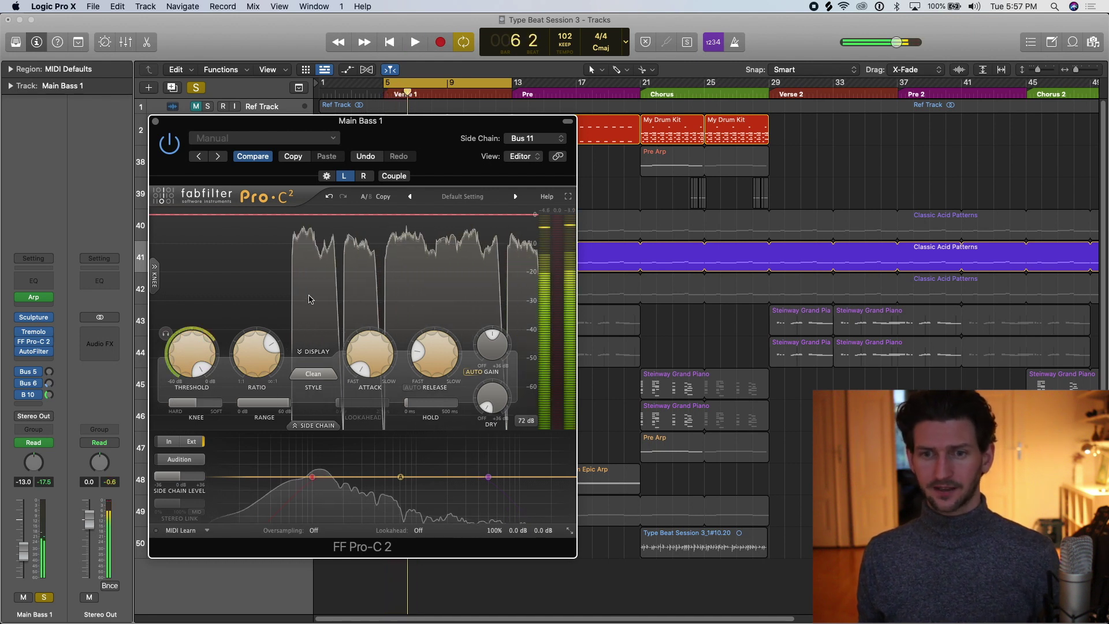
key("space")
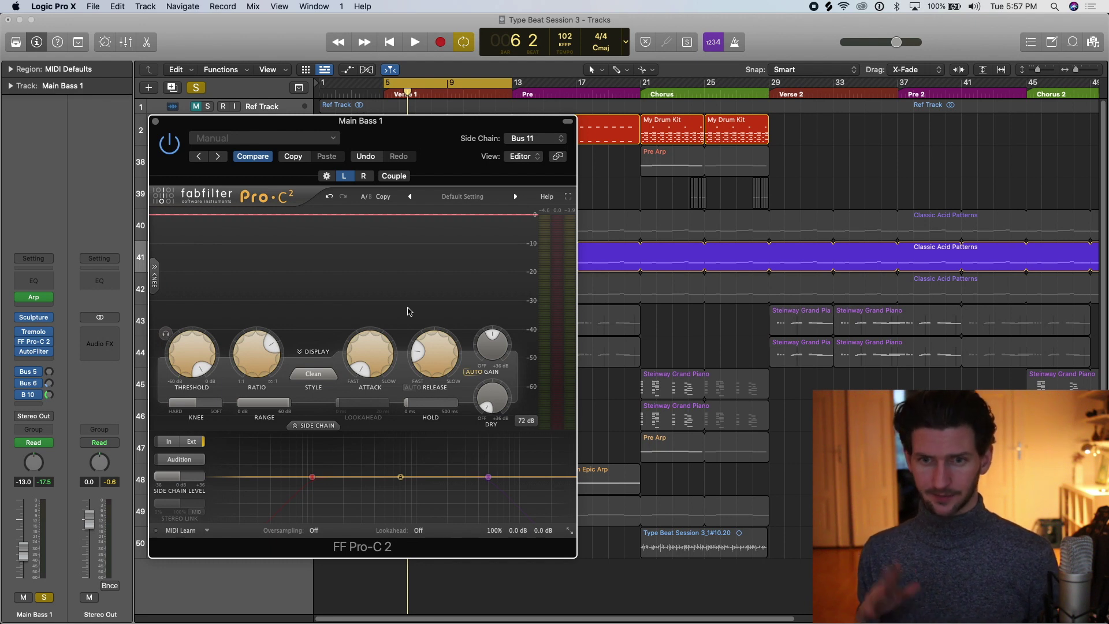
key("space")
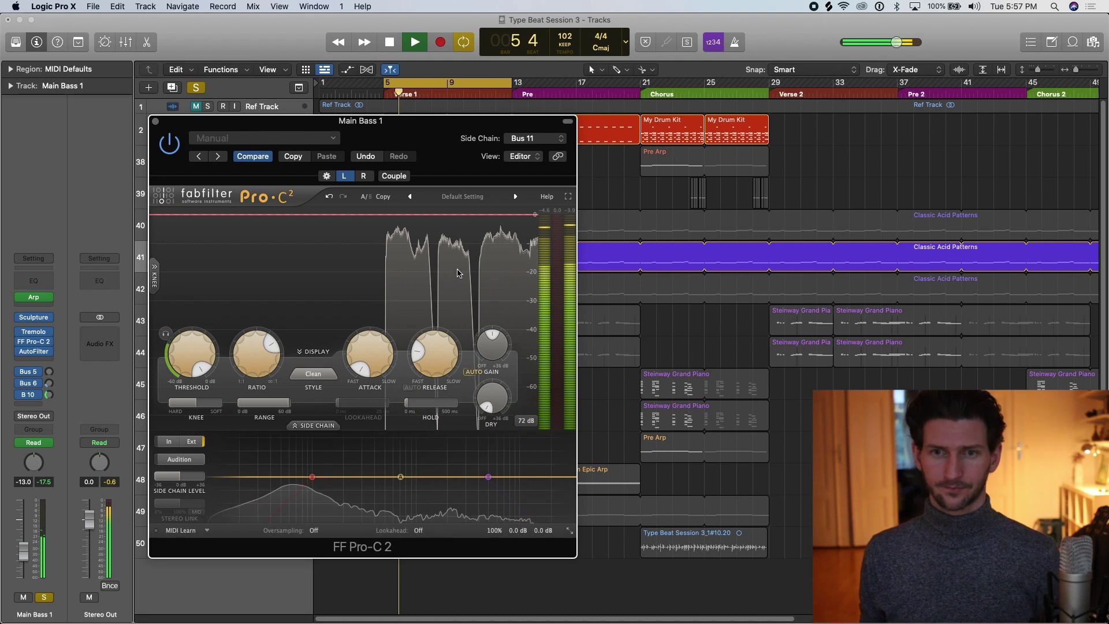
key("space")
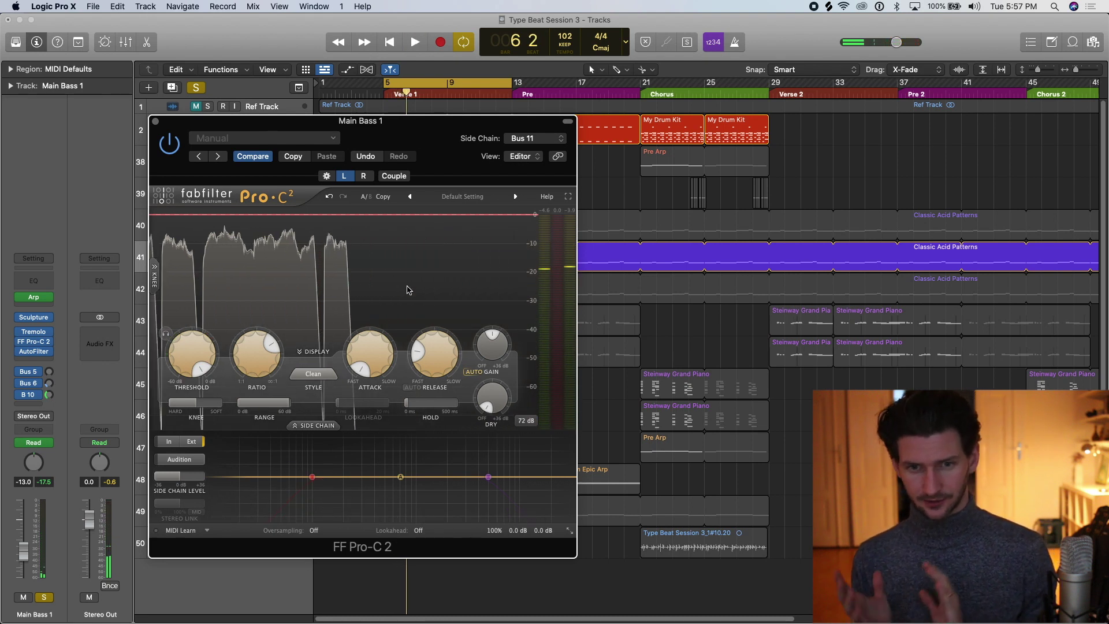
Set Pro-C 2 threshold to -24.27 dB and ratio to 5.01:1, then play to hear the ducking
mouse_move(201, 359)
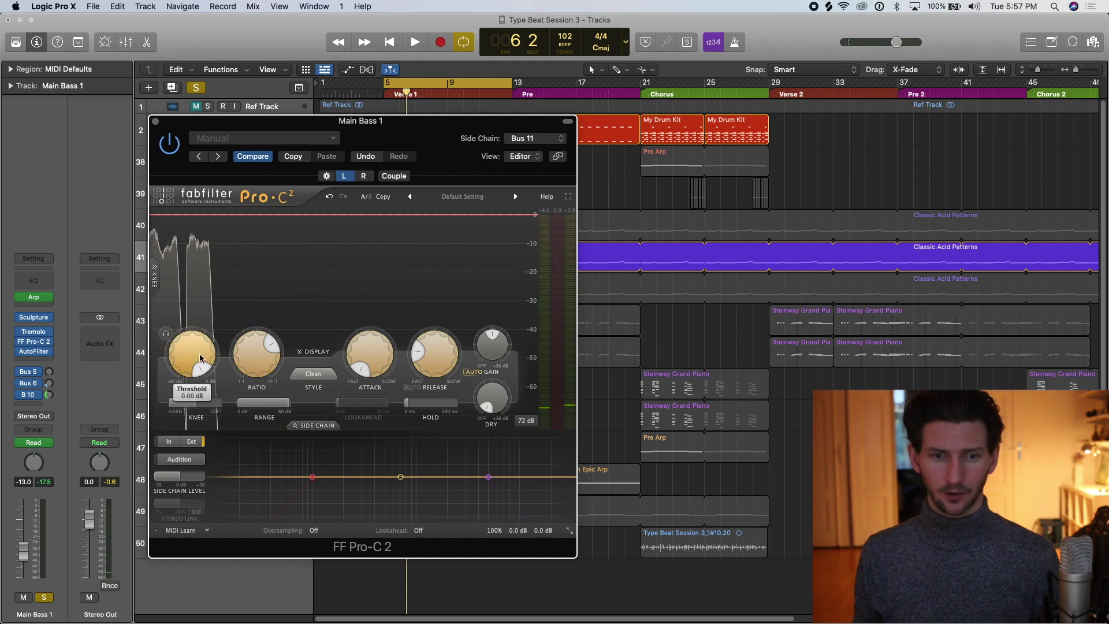
left_click_drag(200, 359, 197, 333)
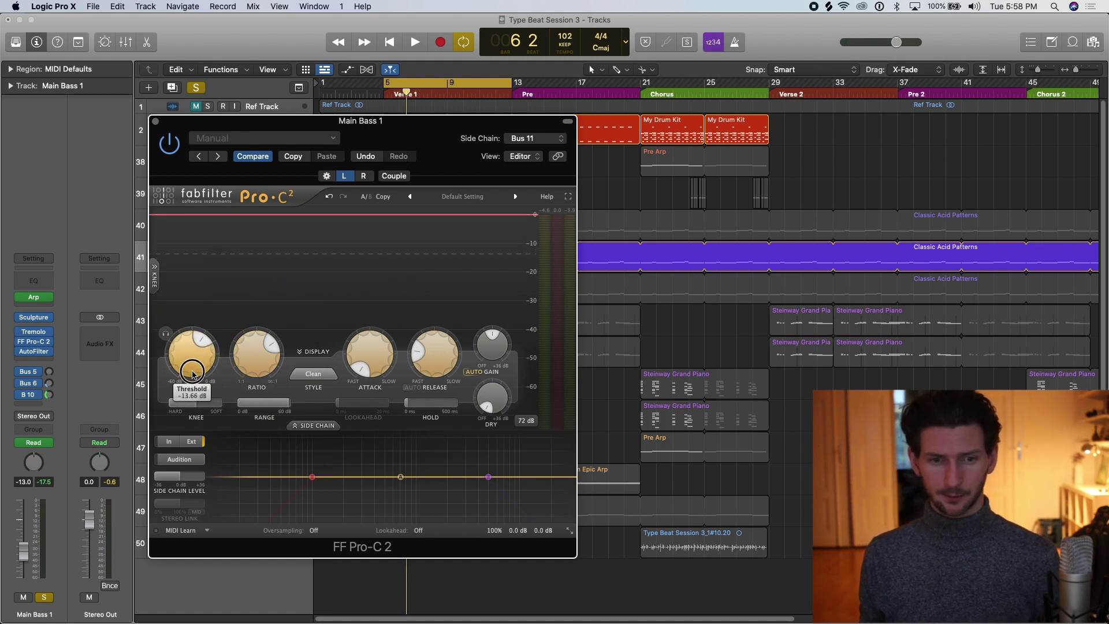
left_click_drag(259, 346, 267, 308)
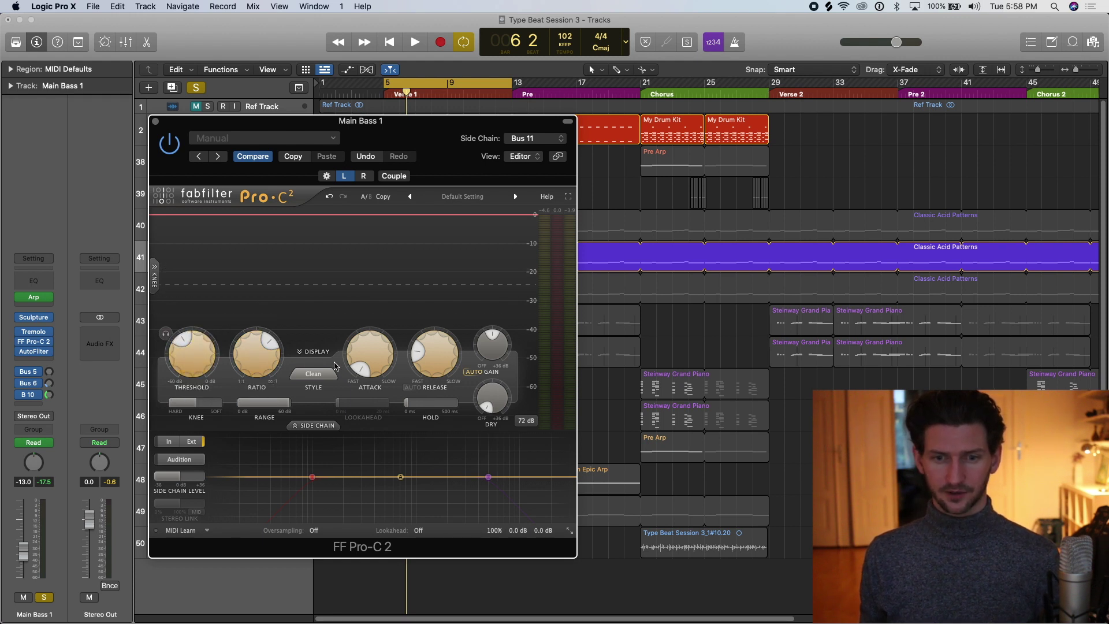
mouse_move(385, 354)
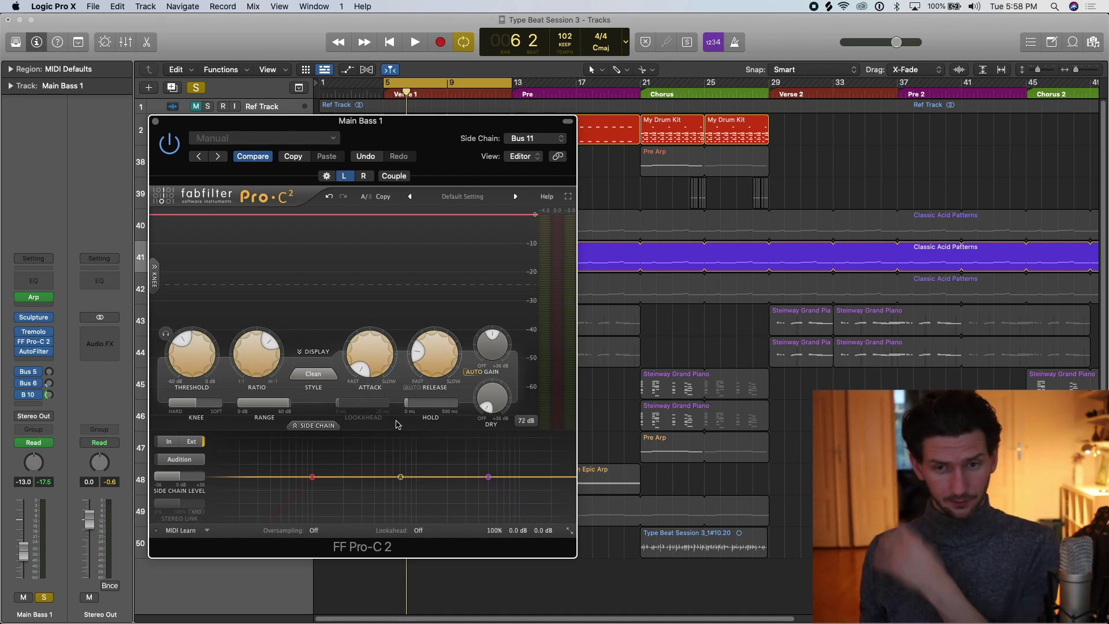
key("space")
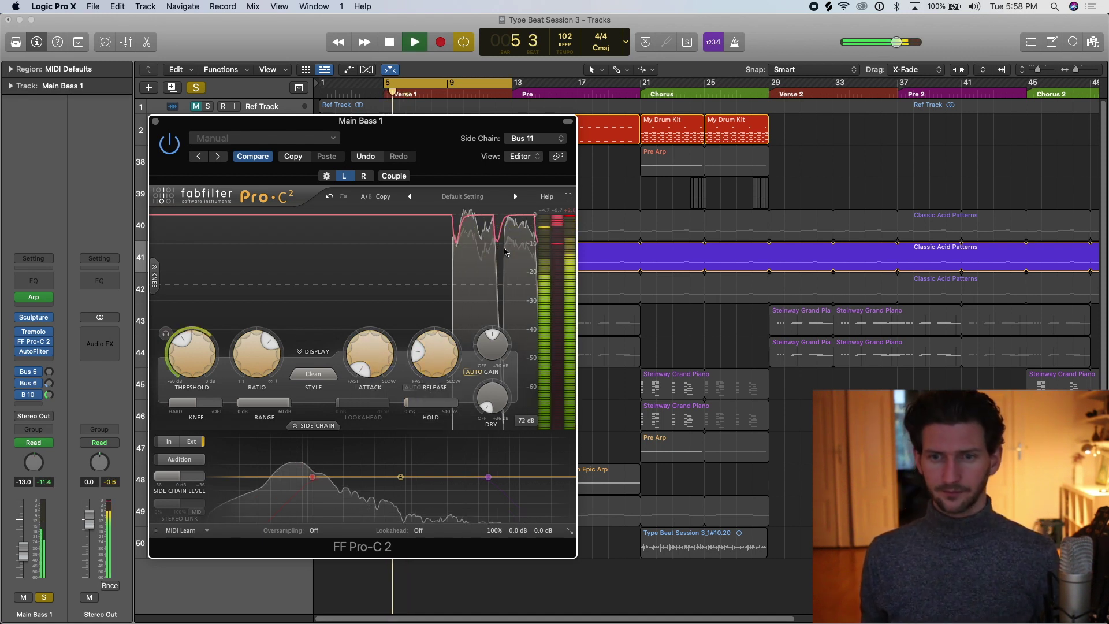
key("space")
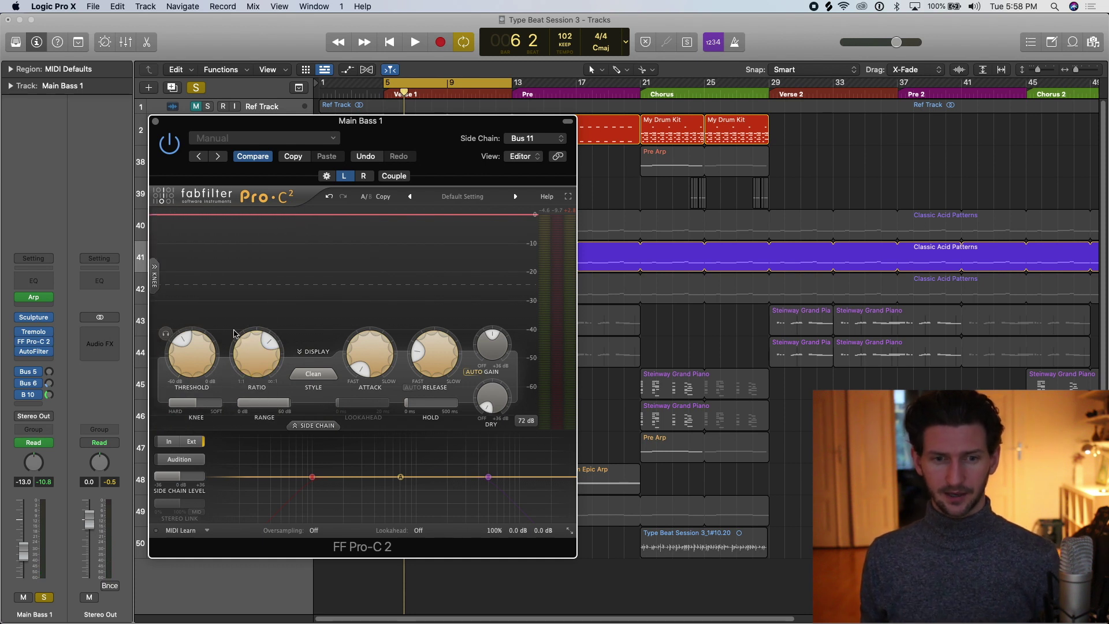
Shorten the Release toward Fast and play back to check the result
mouse_move(192, 347)
mouse_move(245, 355)
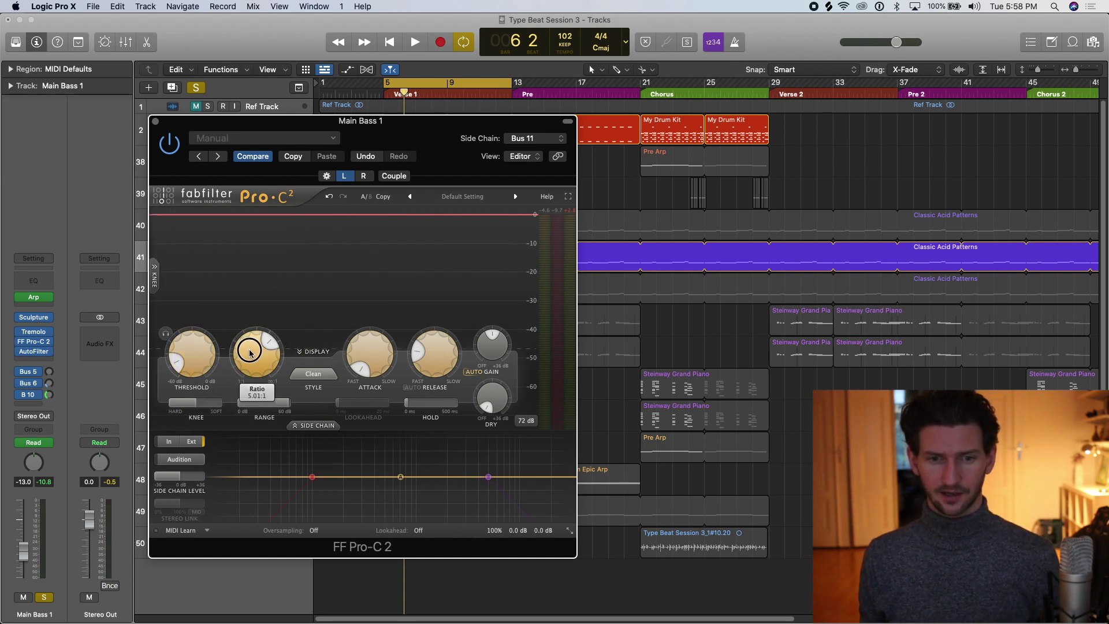
left_click_drag(433, 354, 445, 398)
key("space")
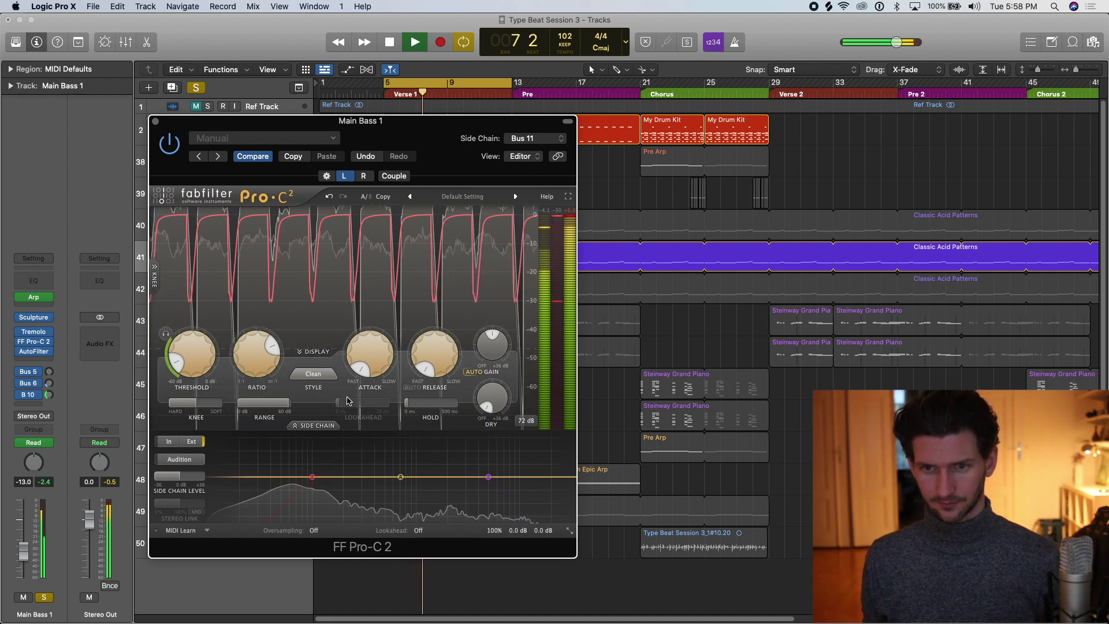
key("space")
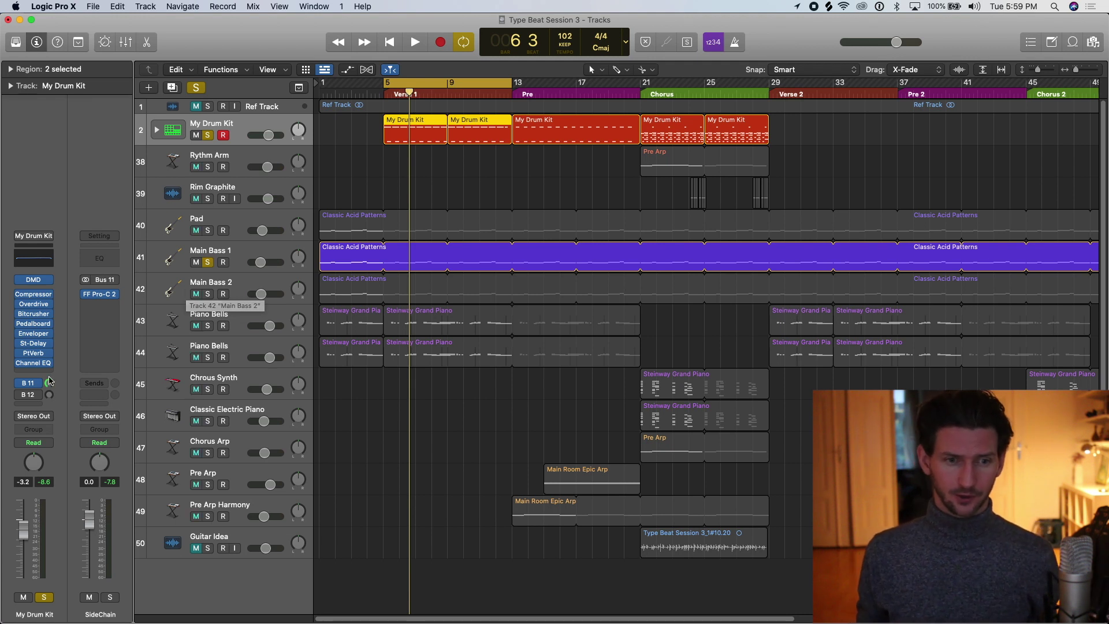
Adjust My Drum Kit's Bus 11 send level and check the SideChain aux Pro-C 2's -14.16 dB threshold
mouse_move(49, 384)
left_mouse_down()
mouse_move(49, 415)
mouse_move(49, 384)
left_mouse_up()
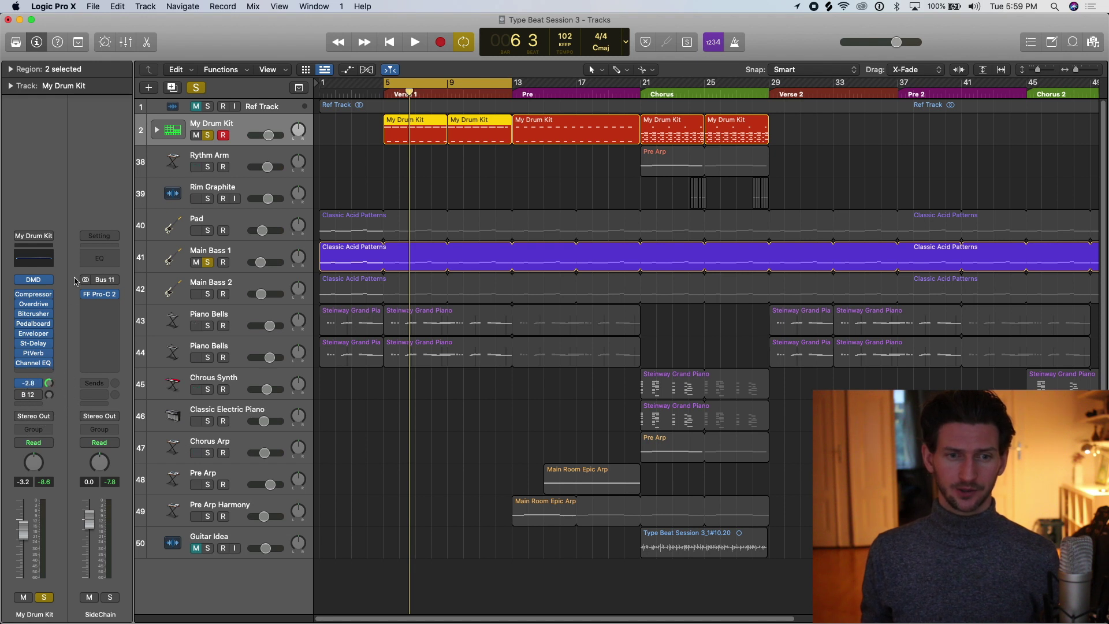
left_click(99, 295)
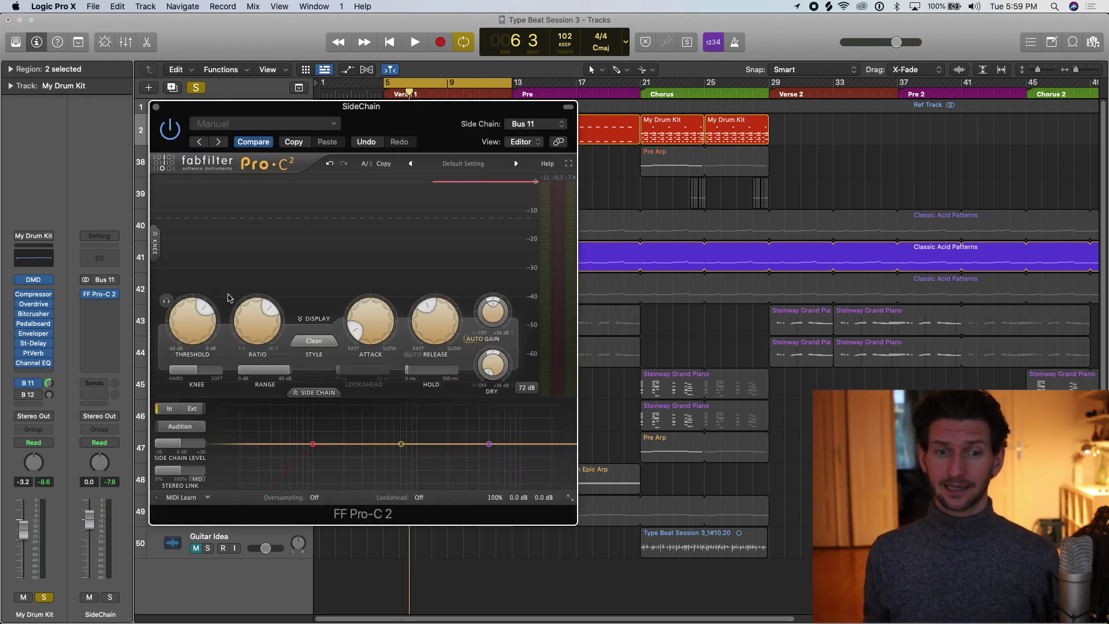
left_click(187, 315)
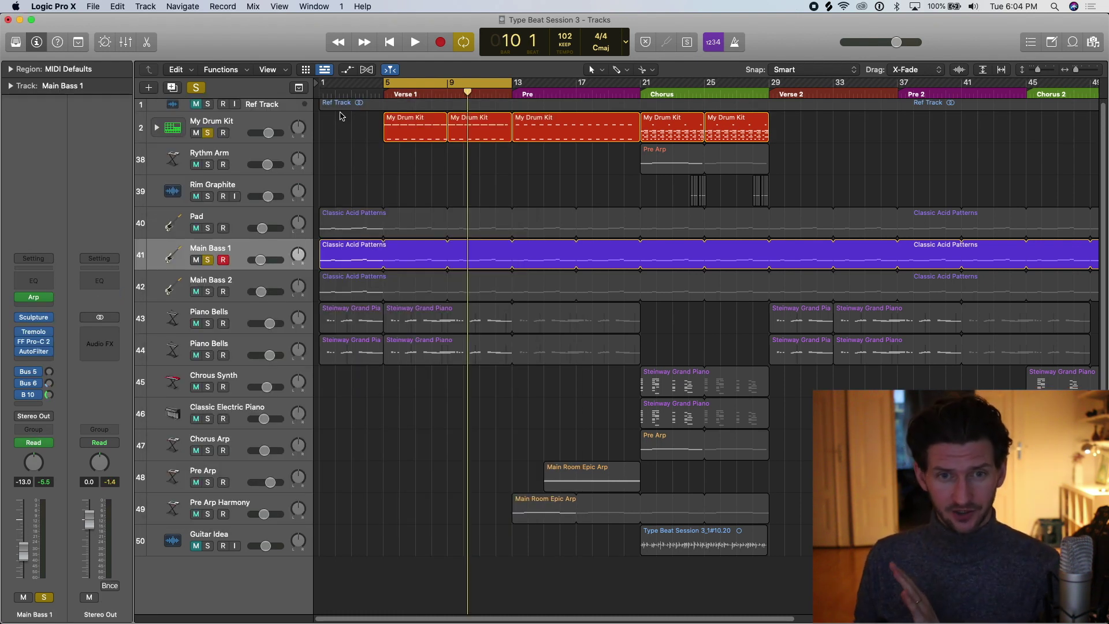
Check My Drum Kit's send to the SideChain aux, then reopen Main Bass 1's FF Pro-C 2 editor
left_click(254, 122)
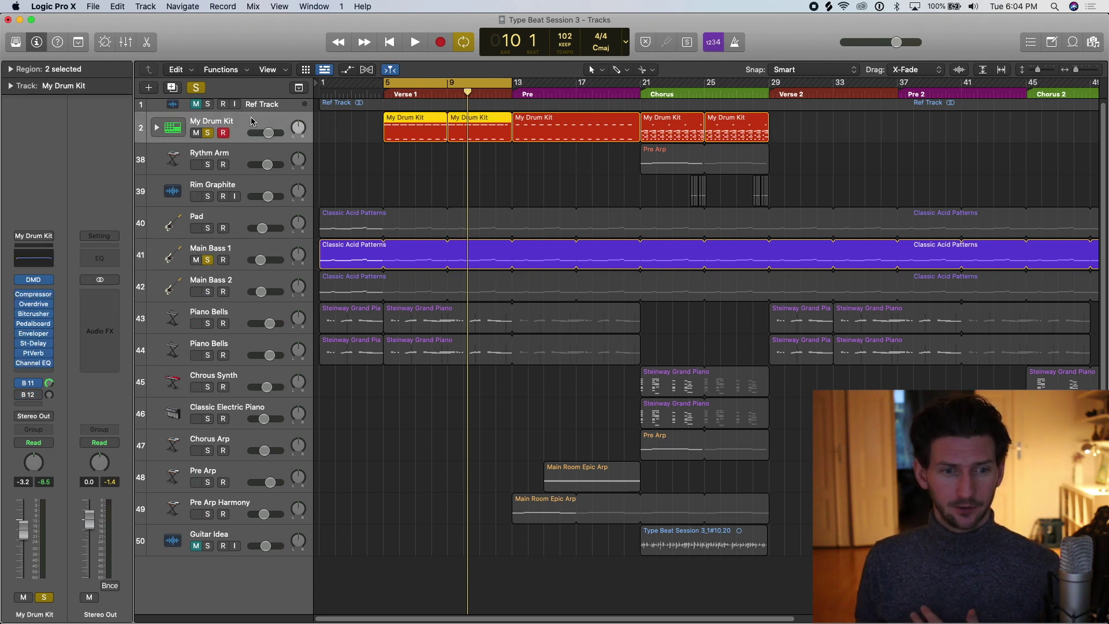
left_click(28, 383)
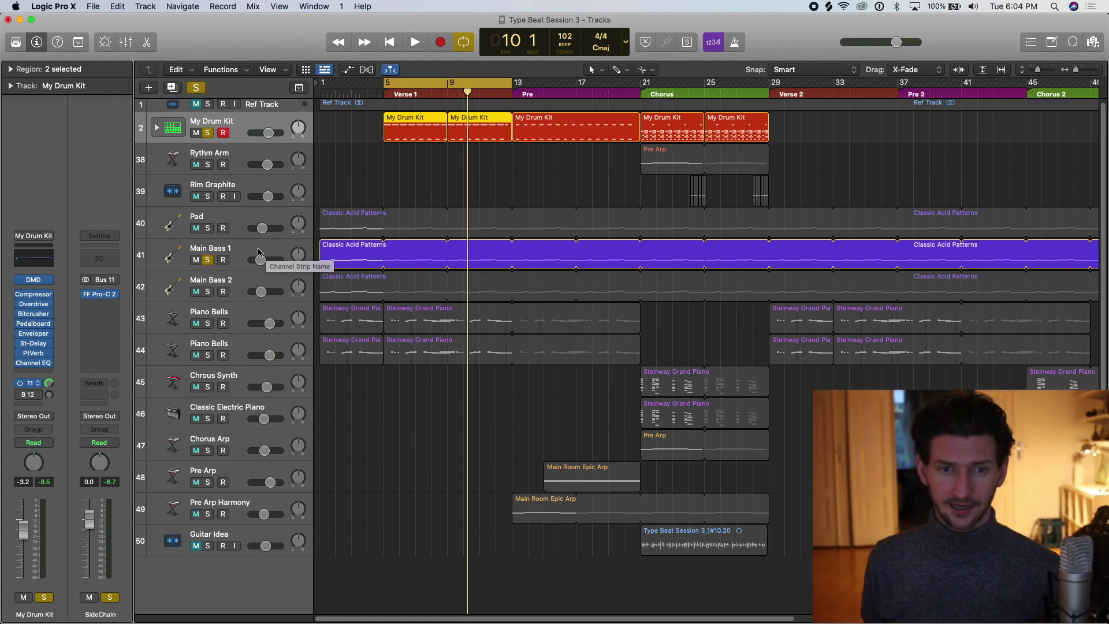
left_click(244, 253)
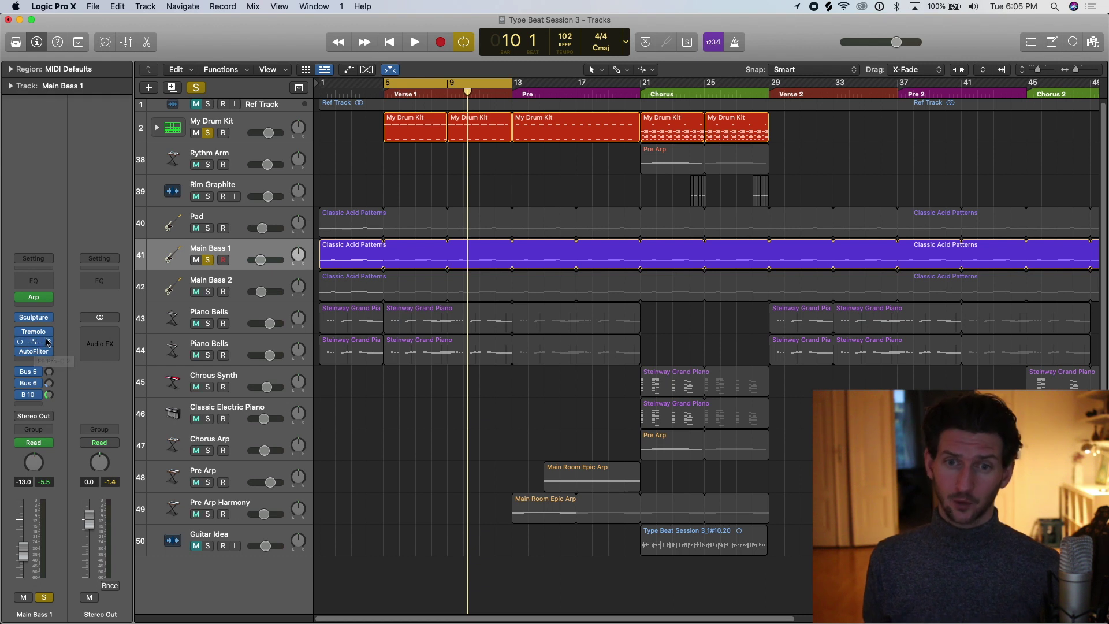
left_click(36, 342)
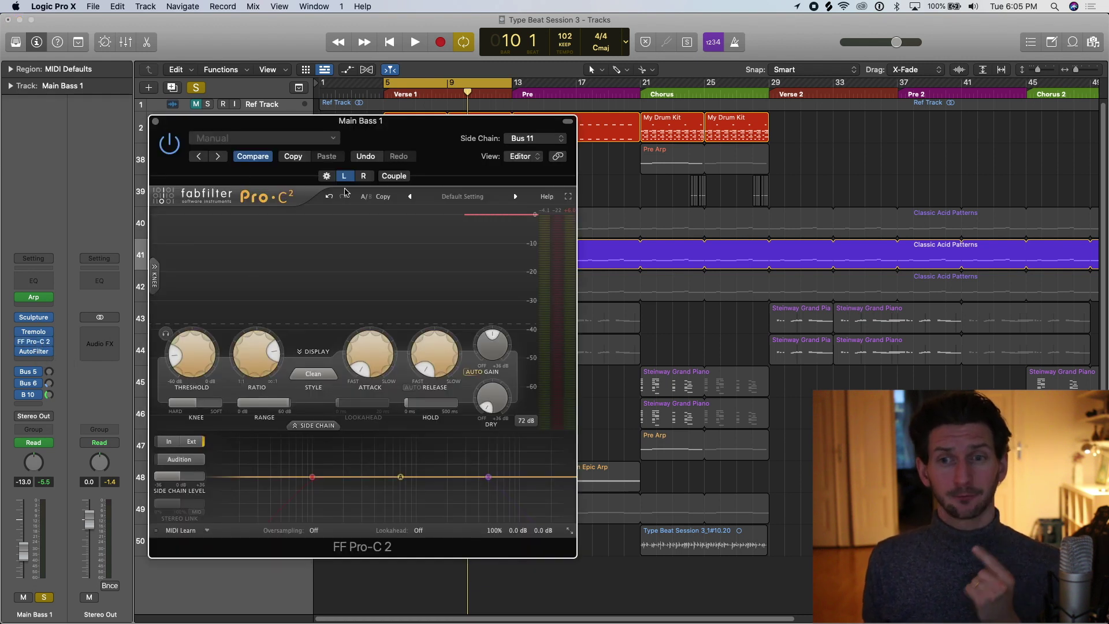
left_click_drag(399, 130, 341, 108)
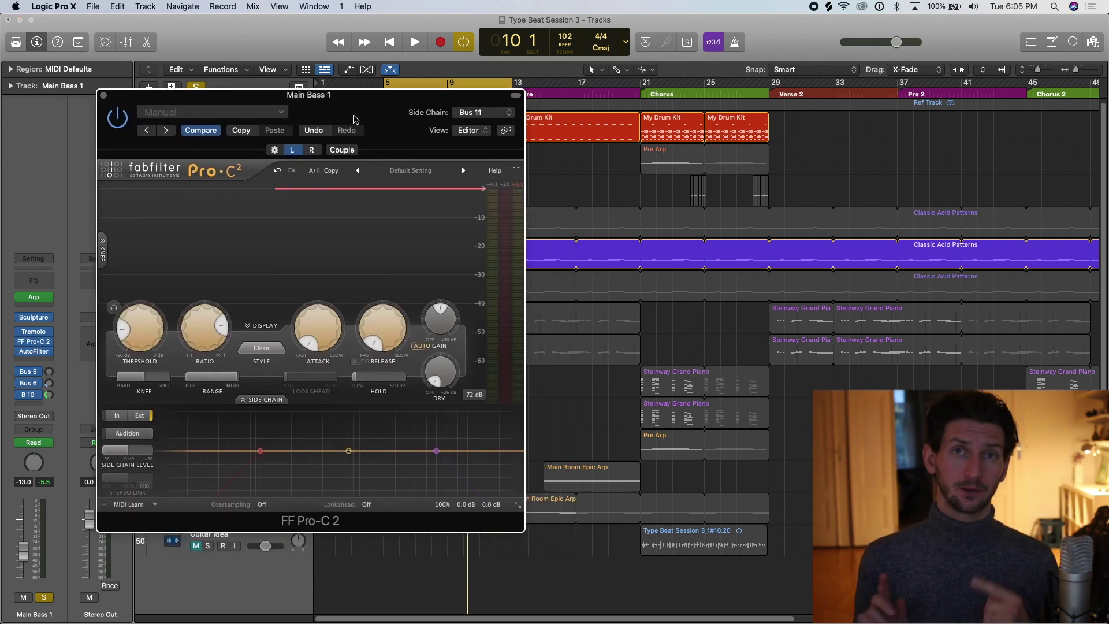